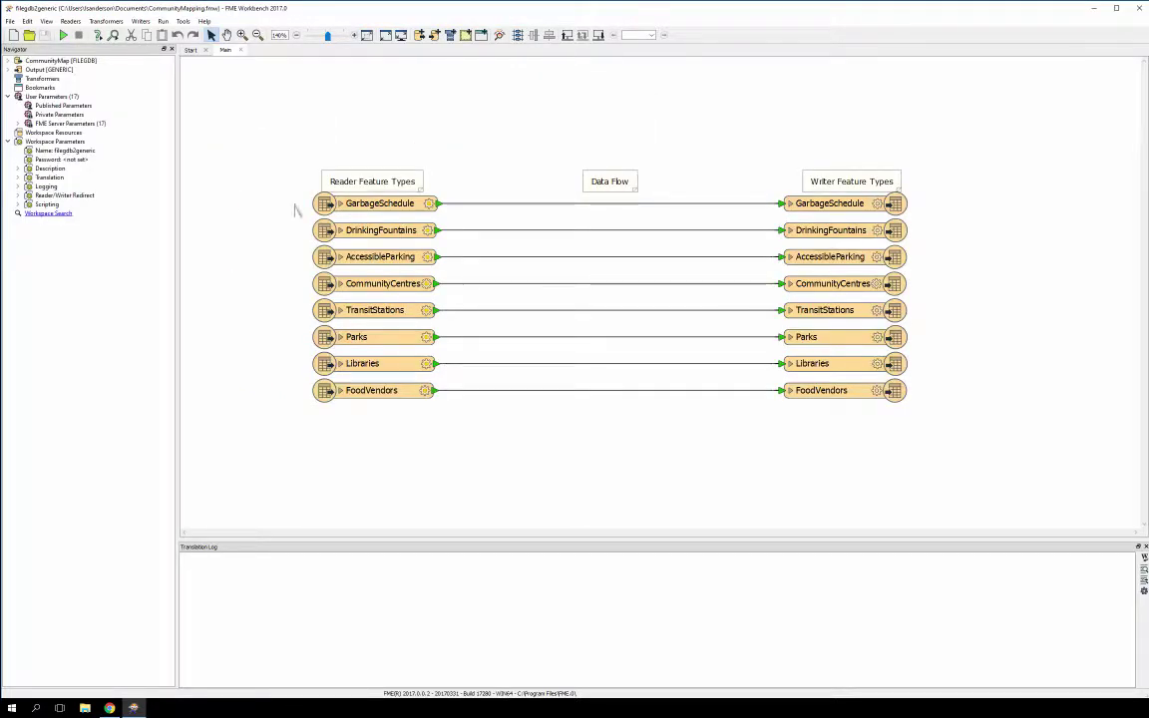
Review the GarbageSchedule feature type and Esri Shapefile output format unchanged, then run the translation
{"action": "double_click", "coordinate": [830, 203]}
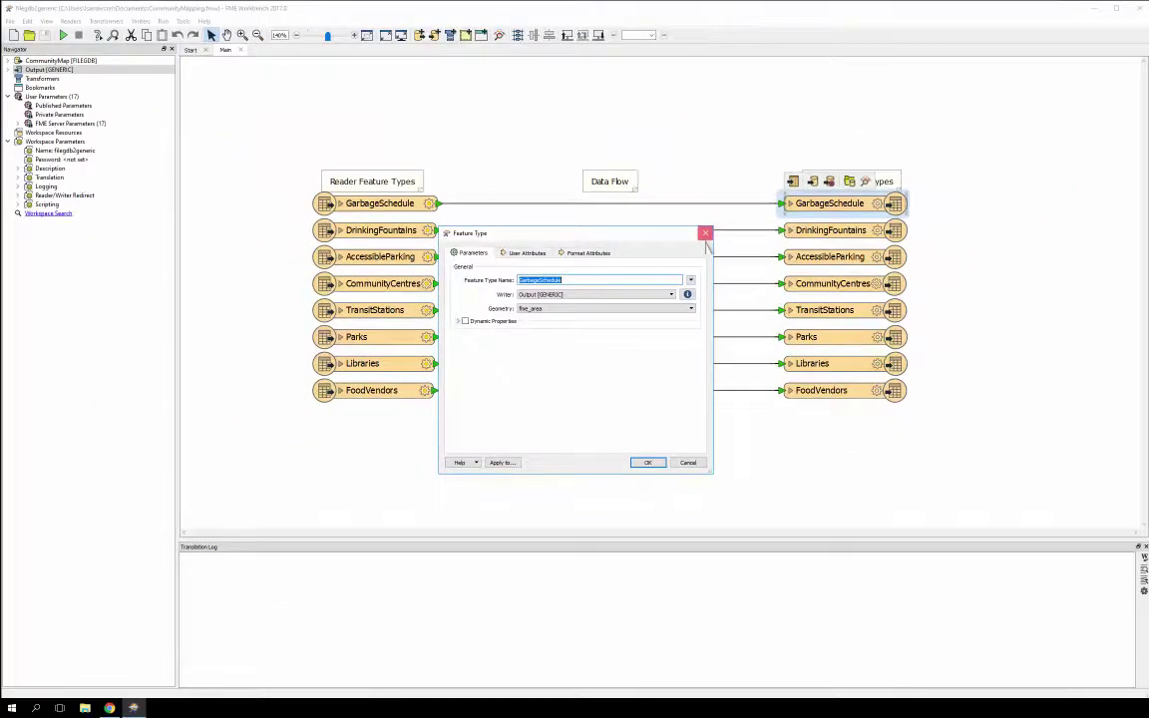
{"action": "left_click", "coordinate": [701, 232]}
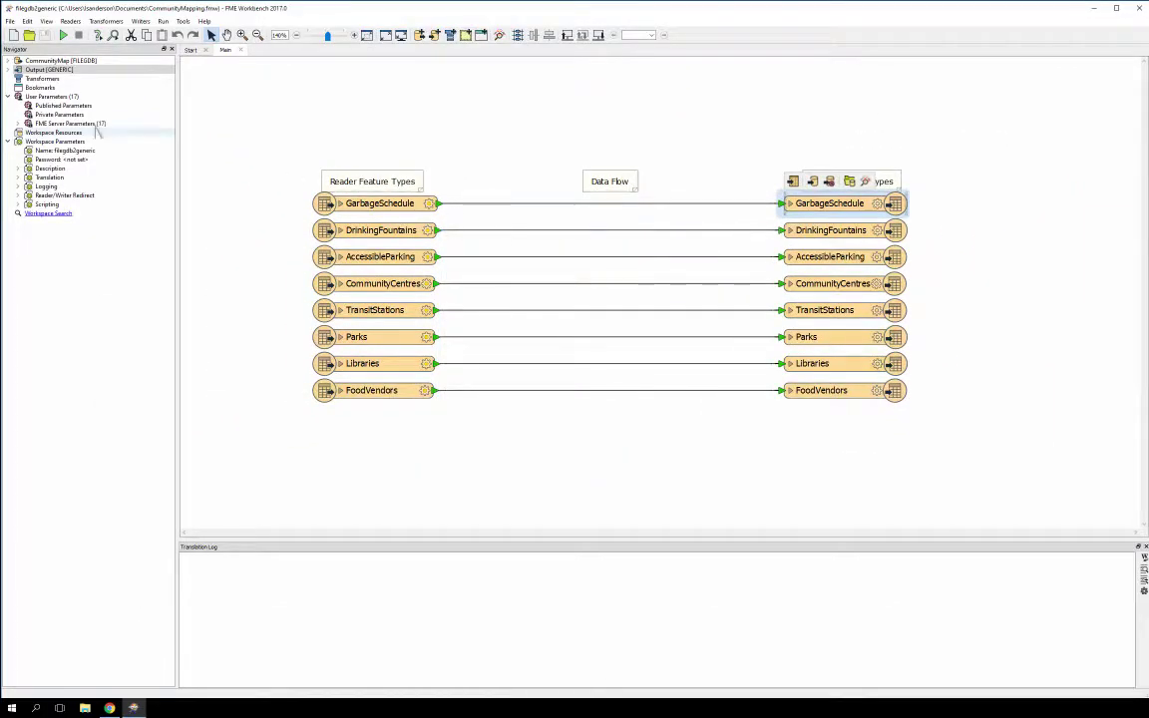
{"action": "left_click", "coordinate": [8, 68]}
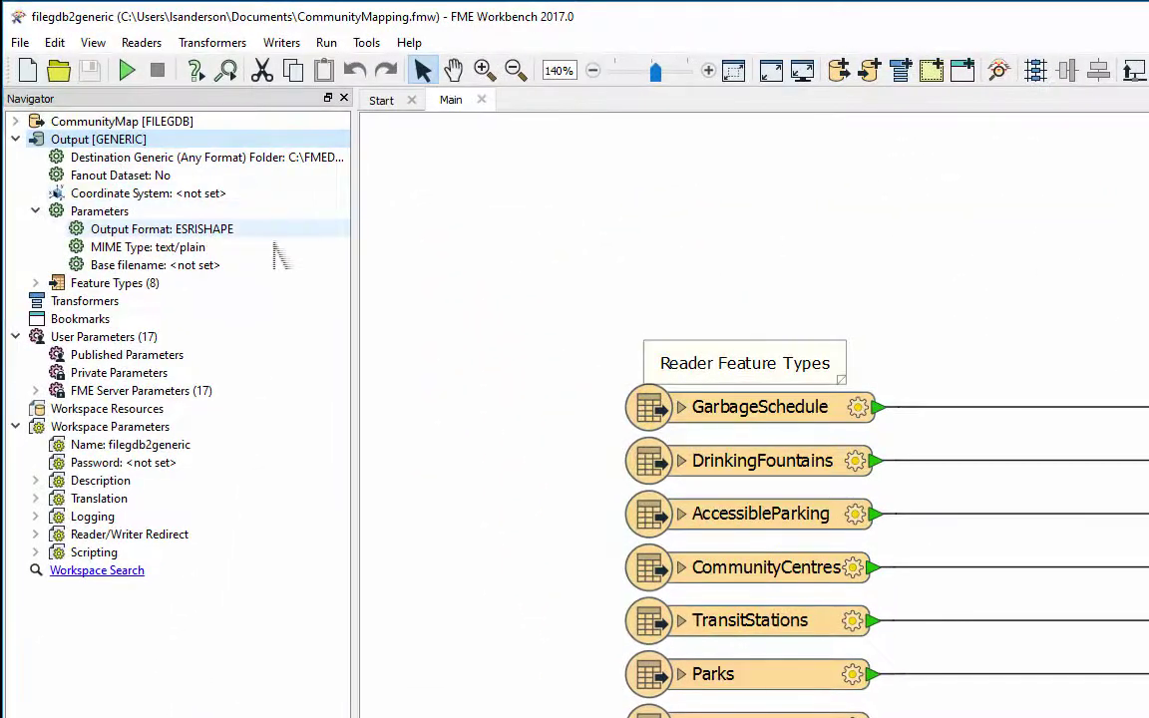
{"action": "double_click", "coordinate": [283, 229]}
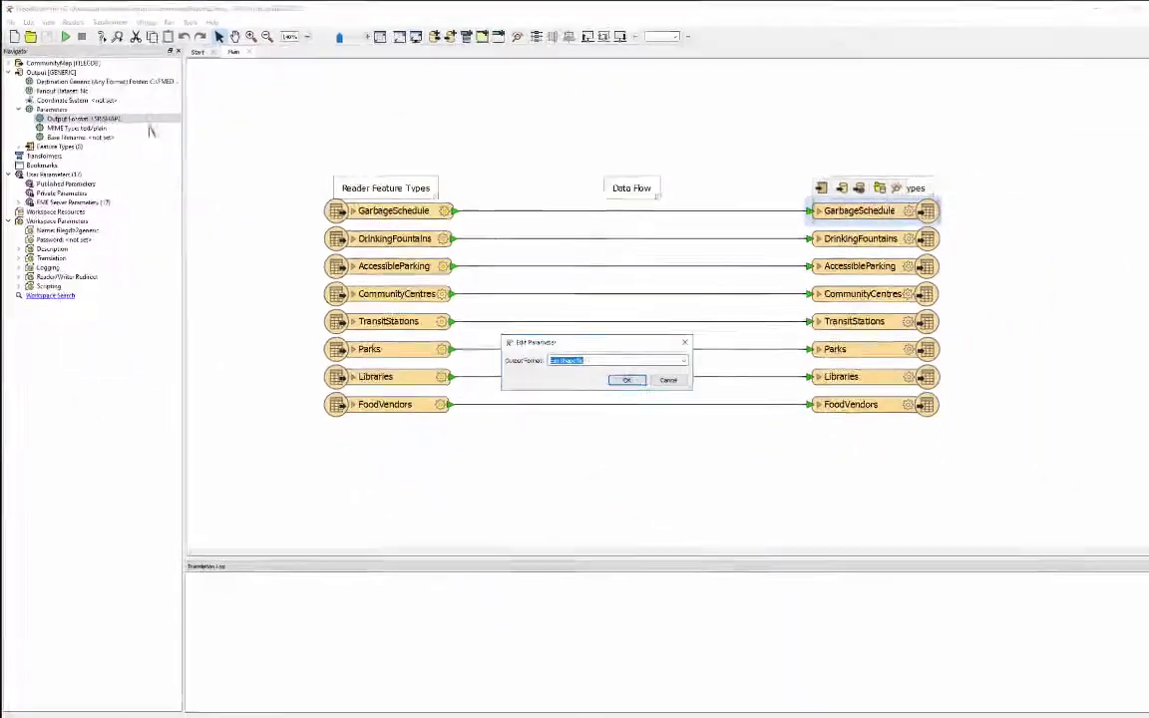
{"action": "left_click", "coordinate": [644, 368]}
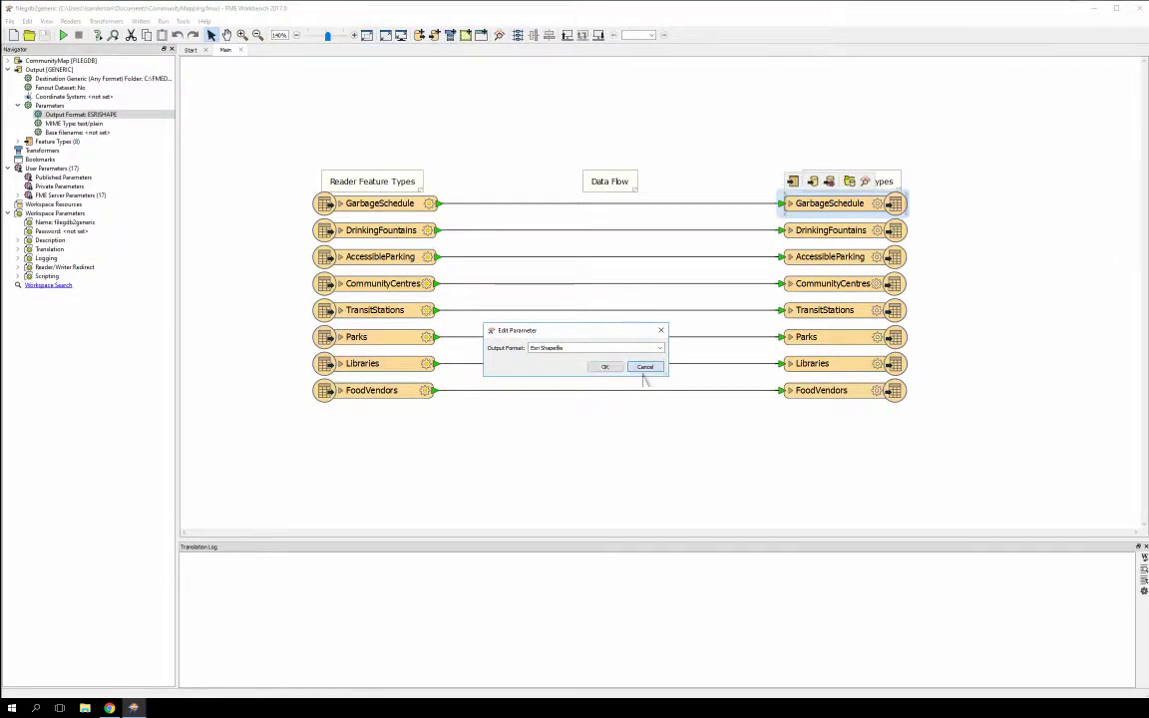
{"action": "left_click", "coordinate": [645, 368]}
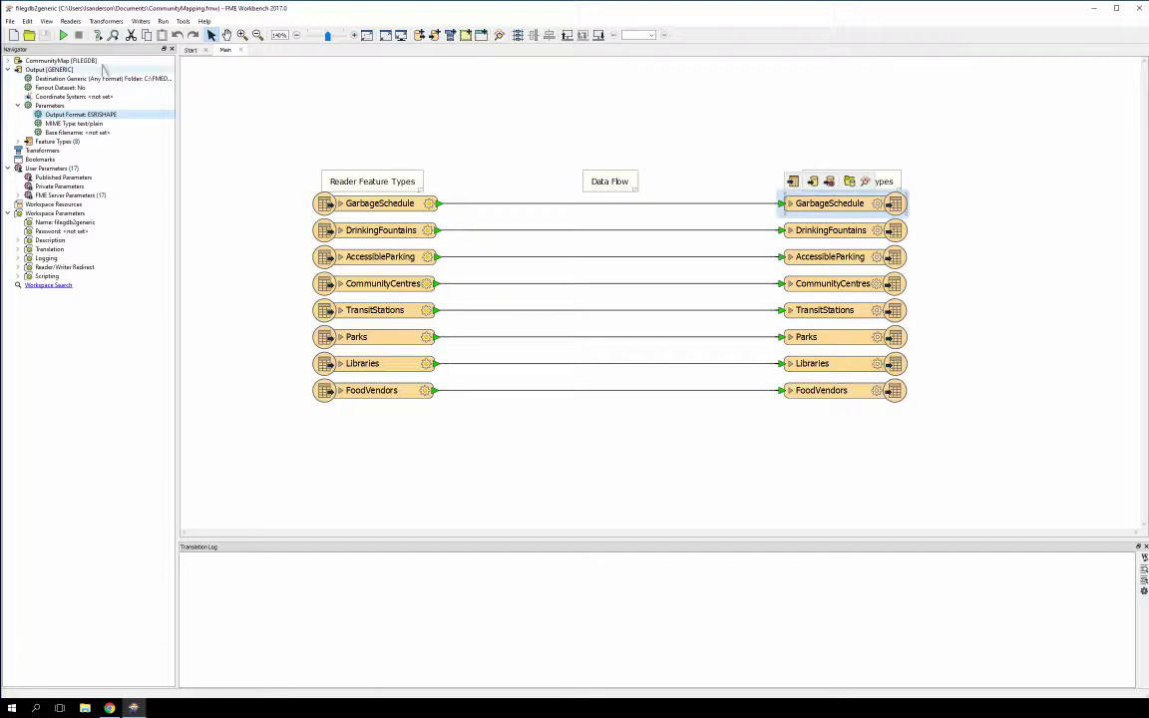
{"action": "left_click", "coordinate": [62, 36]}
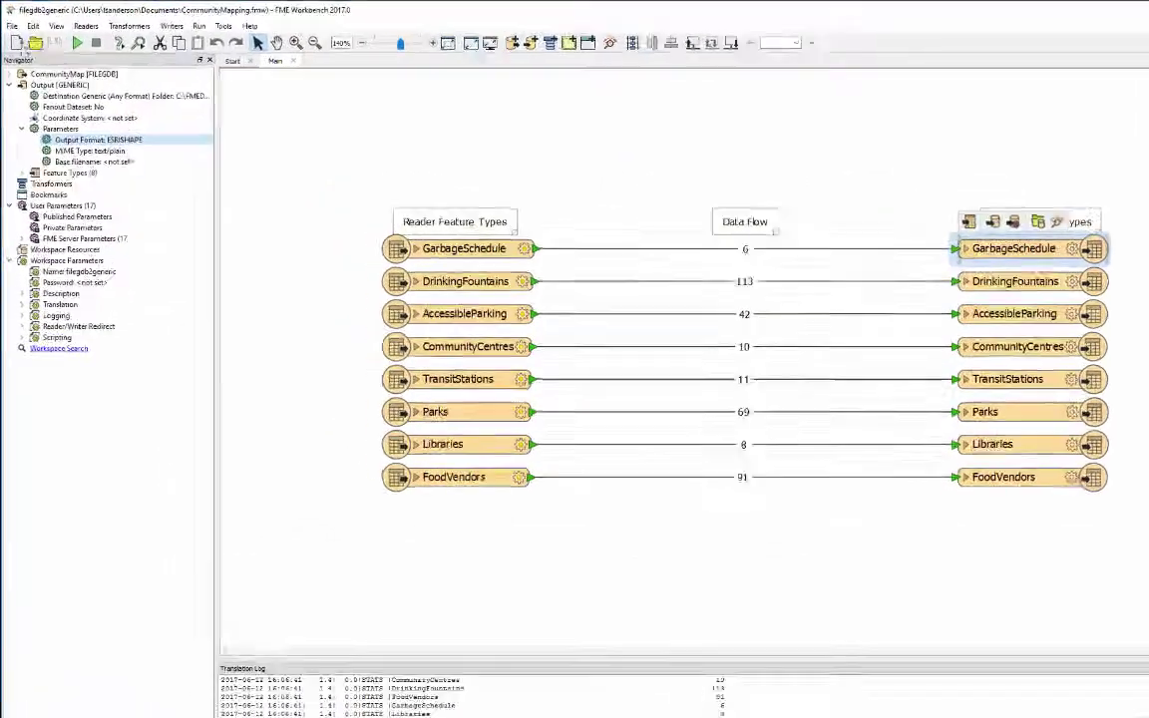
Start publishing the workspace to FME Server and begin adding a new web connection
{"action": "left_click", "coordinate": [10, 21]}
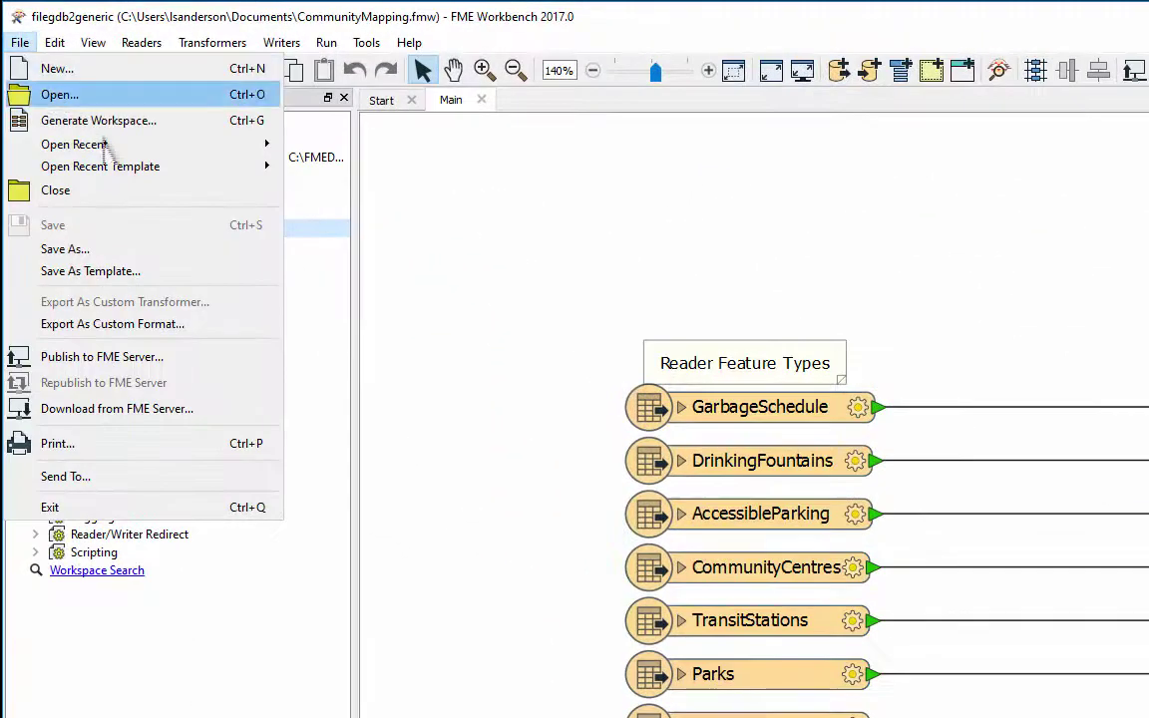
{"action": "left_click", "coordinate": [193, 351]}
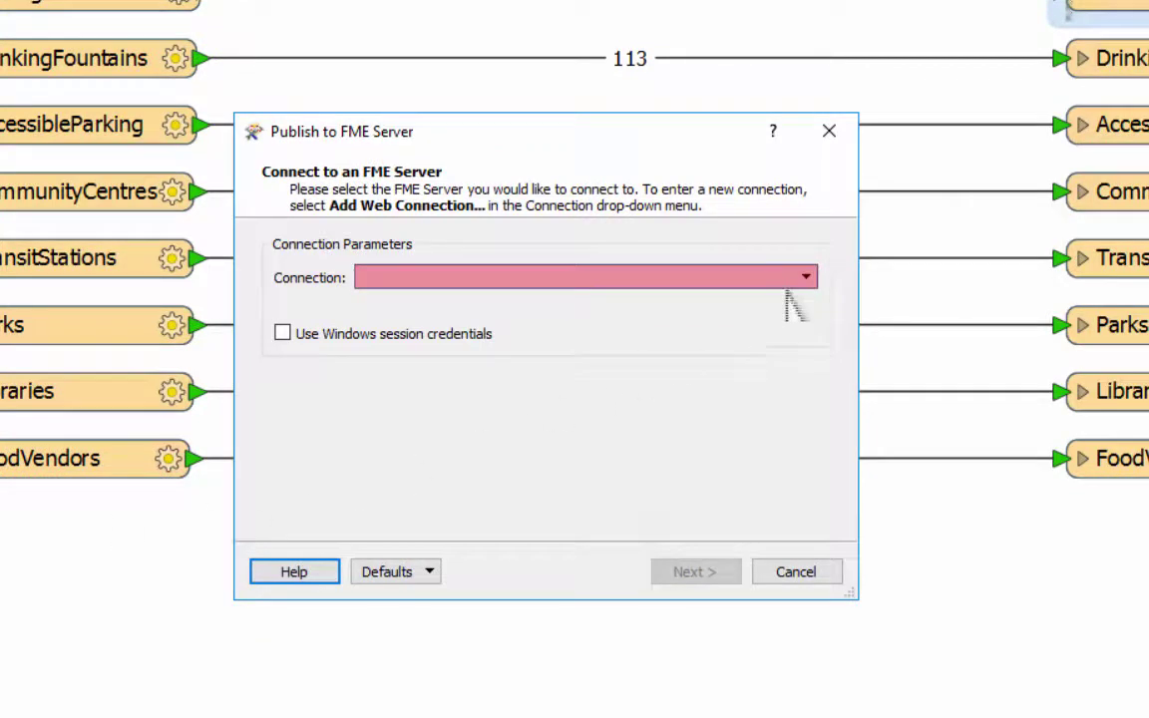
{"action": "left_click", "coordinate": [787, 285]}
{"action": "left_click", "coordinate": [766, 300]}
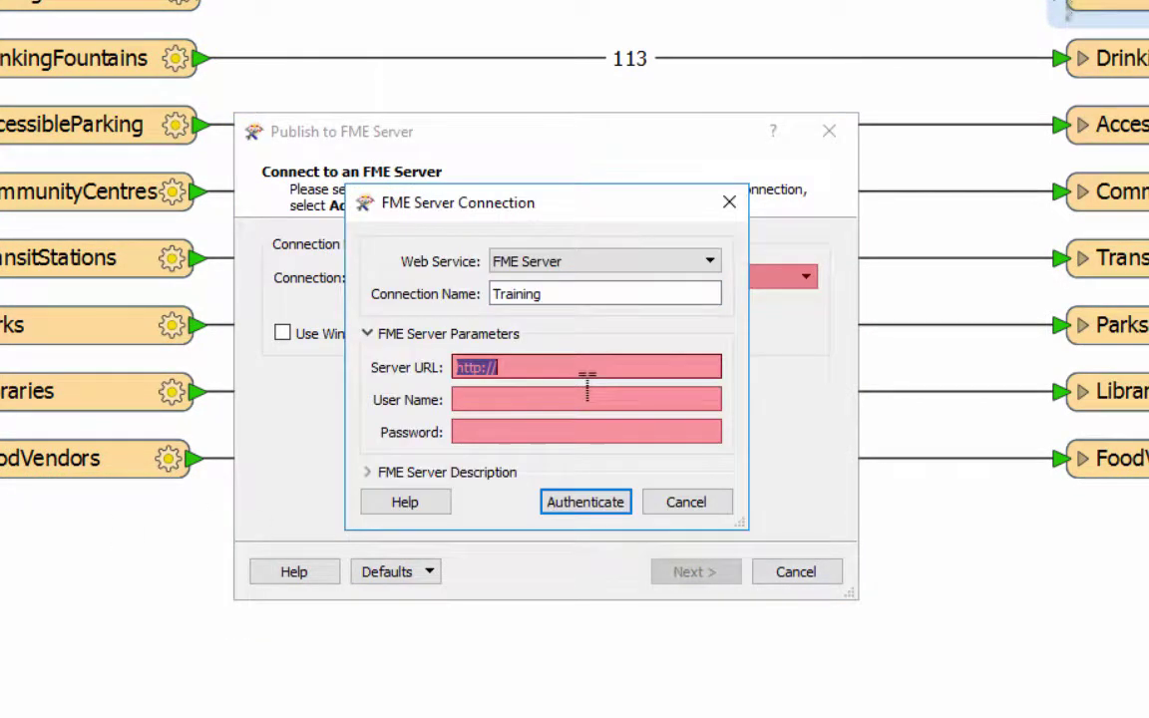
{"action": "key", "text": "End"}
{"action": "type", "text": "loca"}
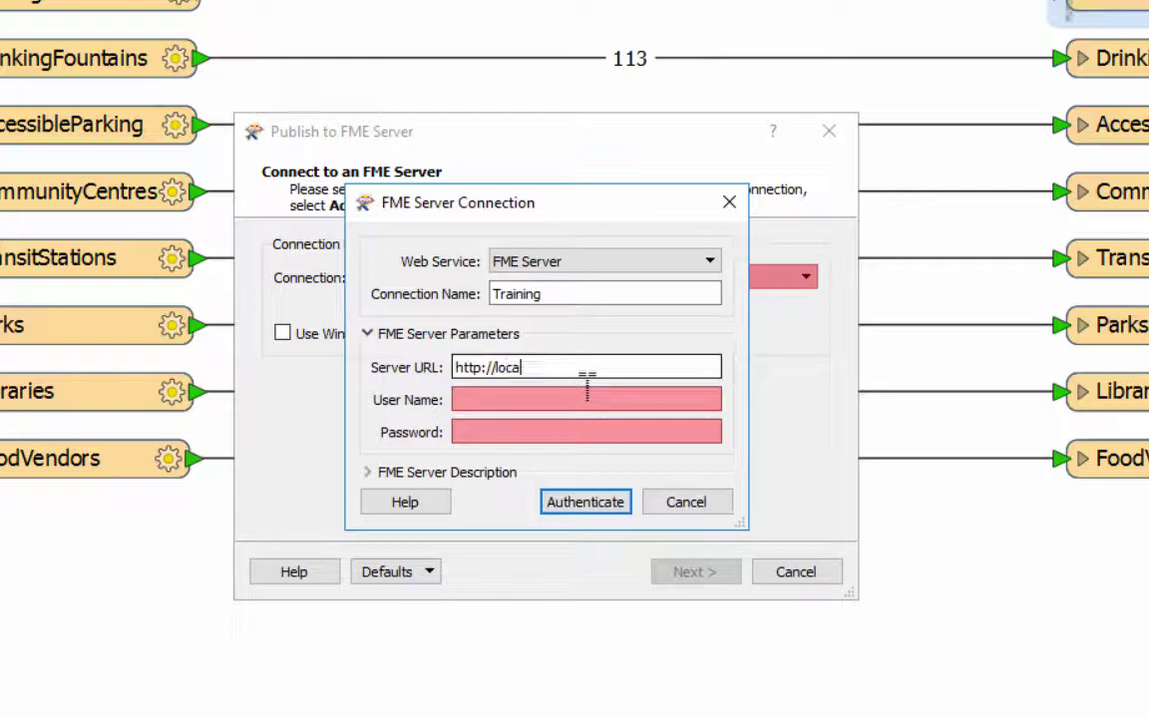
{"action": "key", "text": "Tab"}
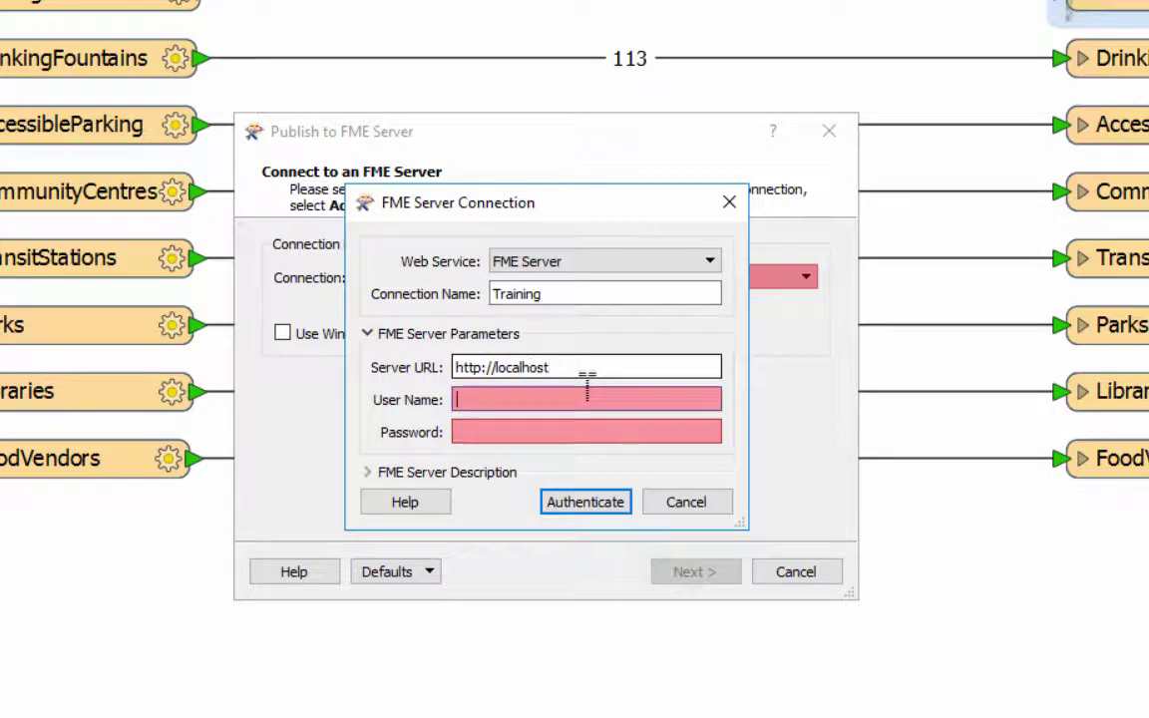
{"action": "type", "text": "author"}
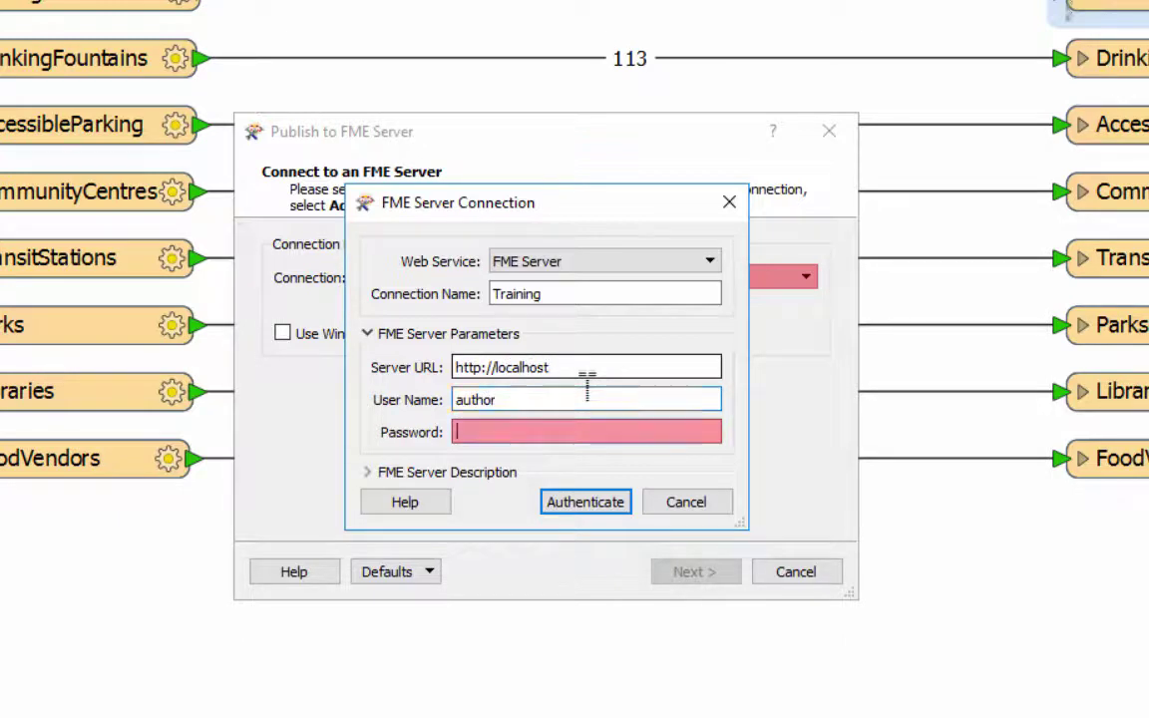
{"action": "key", "text": "Tab"}
{"action": "type", "text": "auth"}
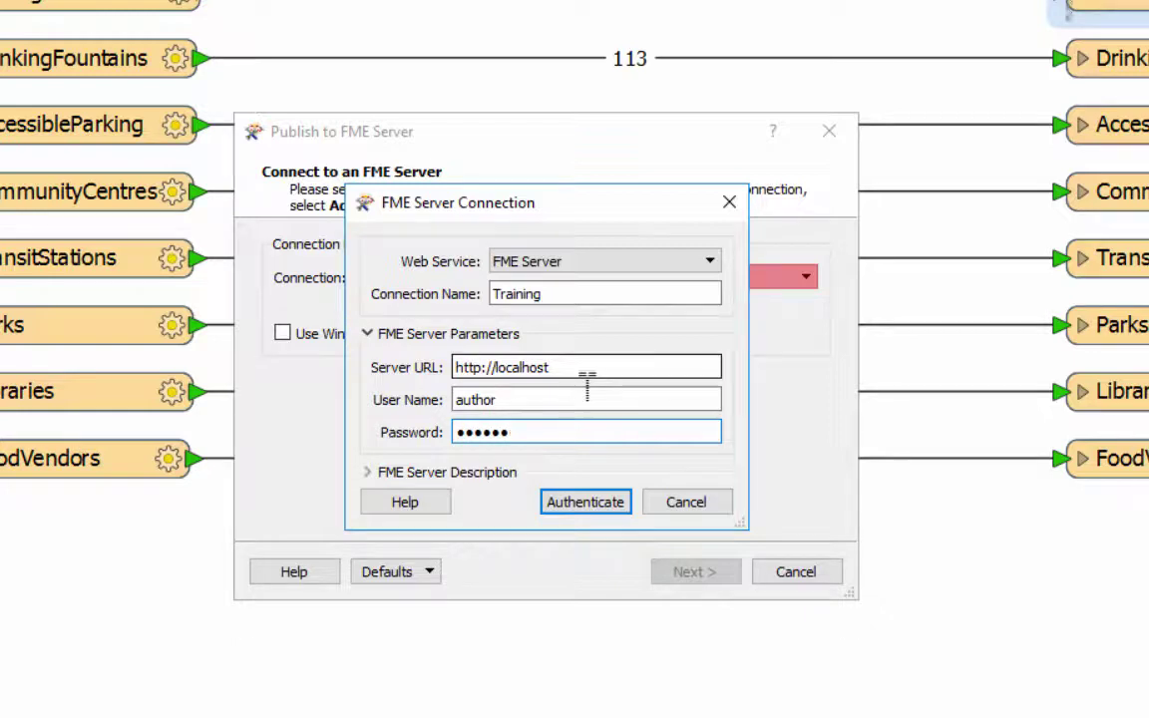
{"action": "left_click", "coordinate": [608, 503]}
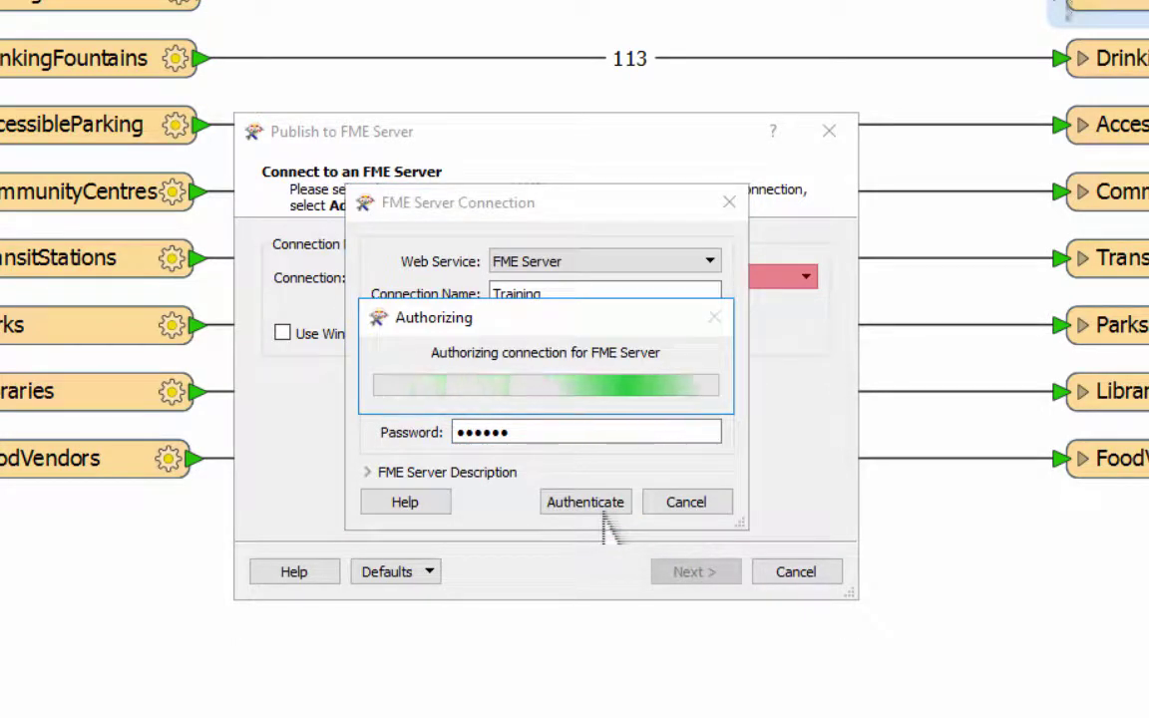
{"action": "left_click", "coordinate": [697, 579]}
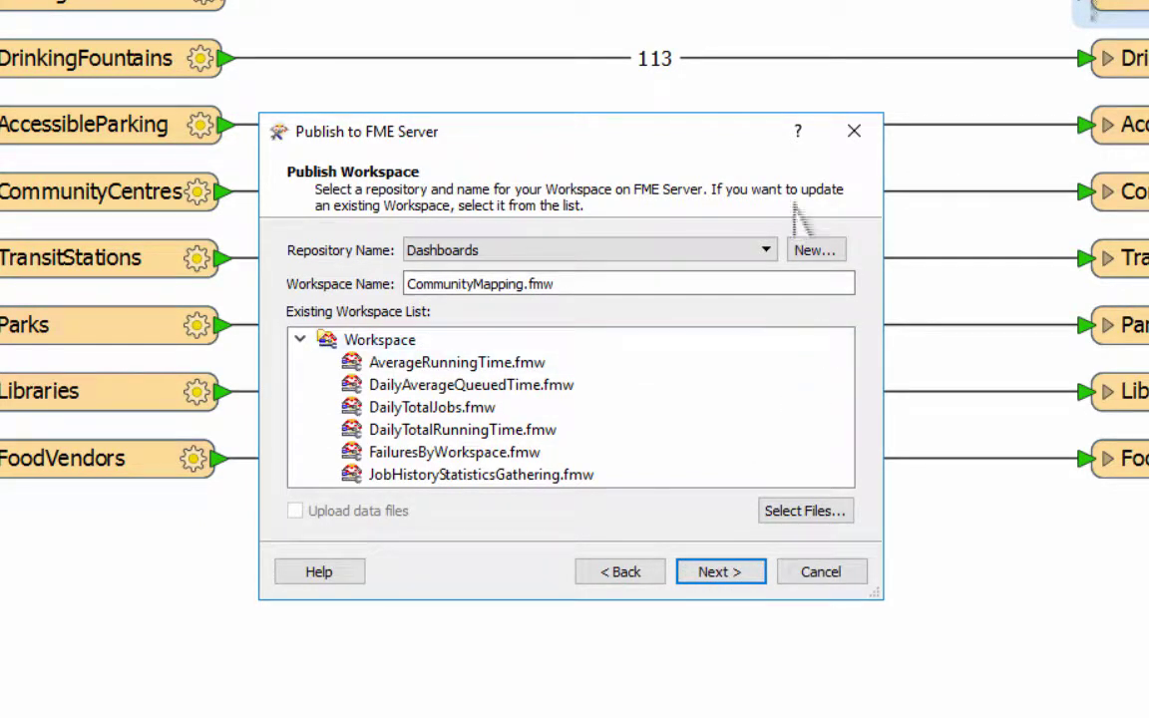
Create a new repository named Server Tutorial and advance to service registration
{"action": "left_click", "coordinate": [824, 250]}
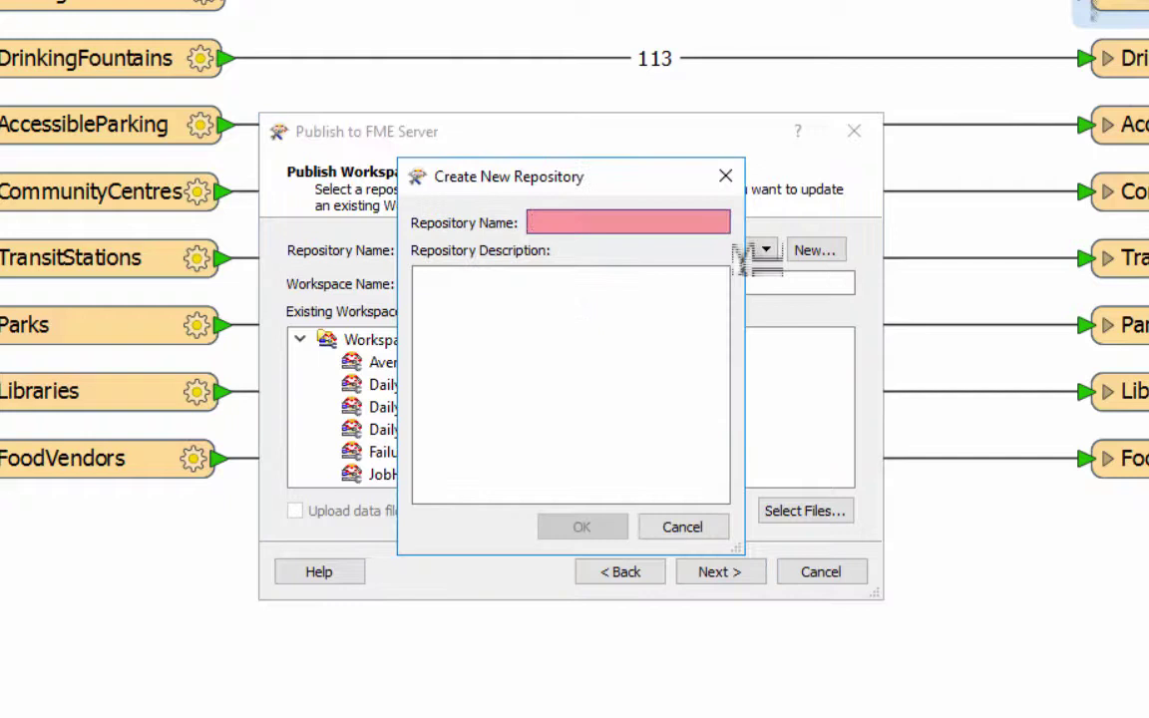
{"action": "type", "text": "Server Tutorial"}
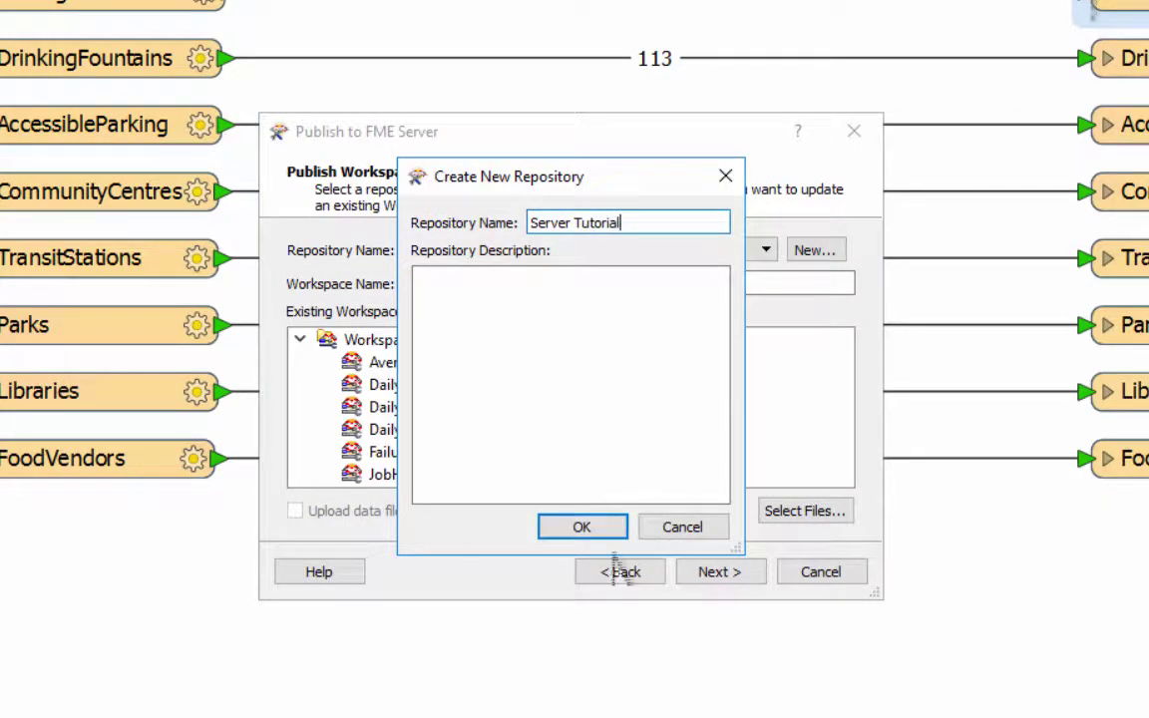
{"action": "left_click", "coordinate": [581, 527]}
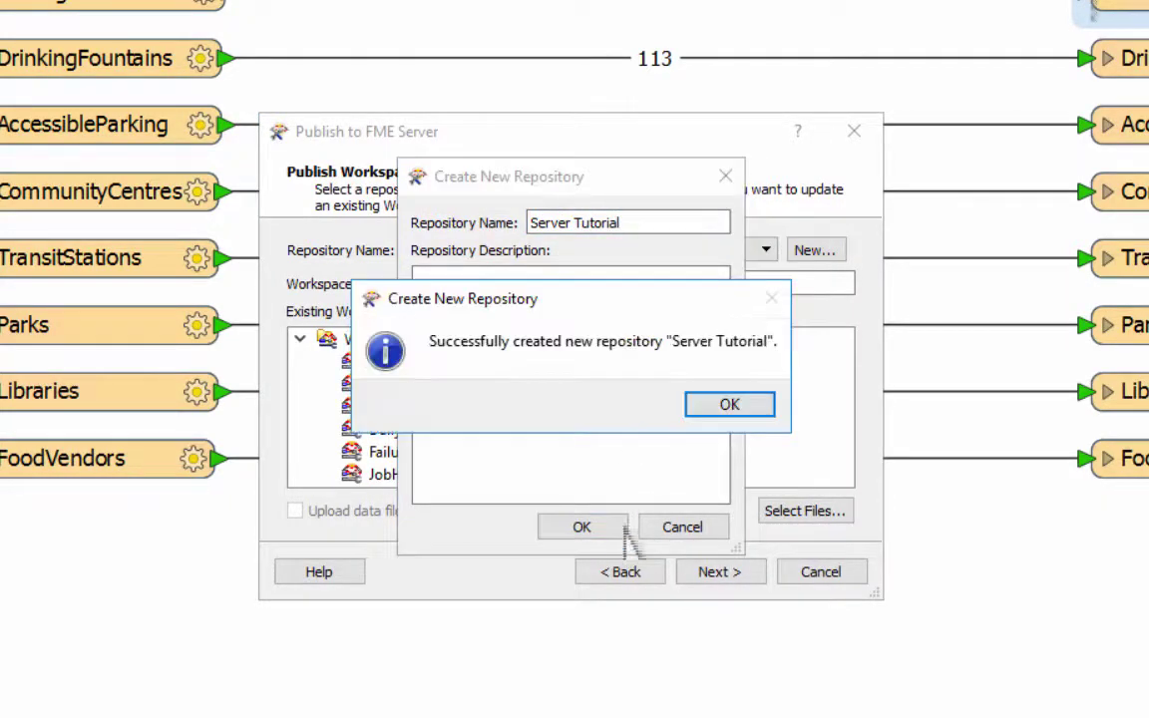
{"action": "left_click", "coordinate": [735, 409]}
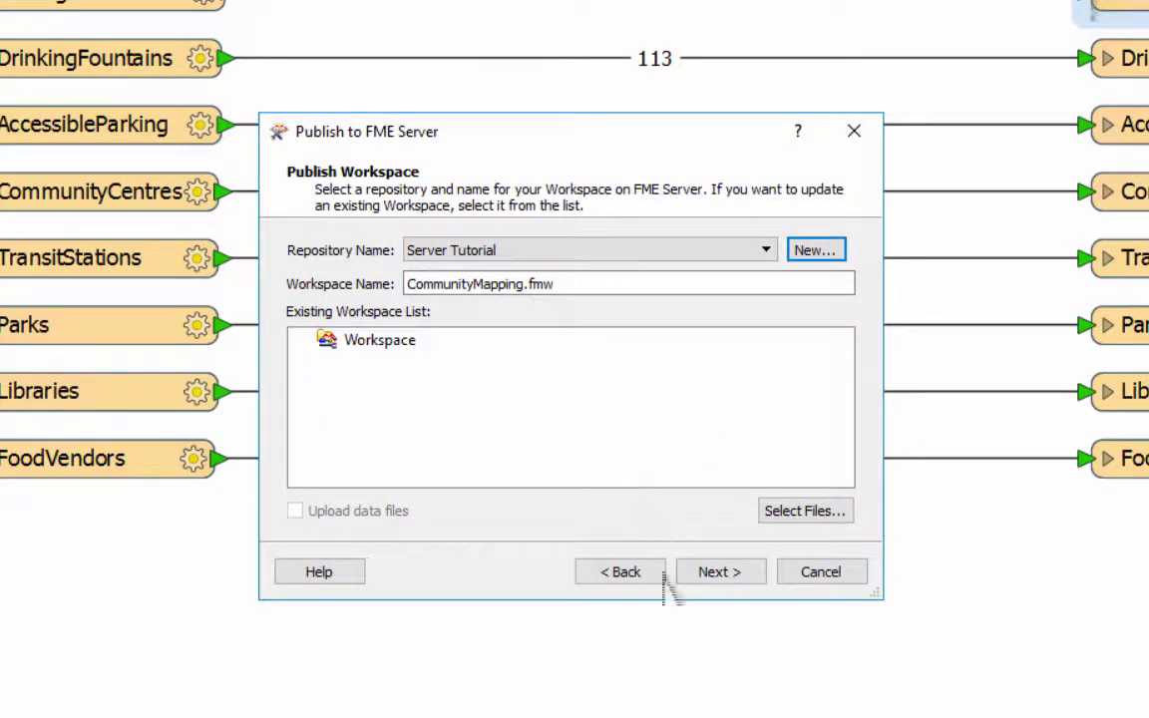
{"action": "left_click", "coordinate": [709, 579]}
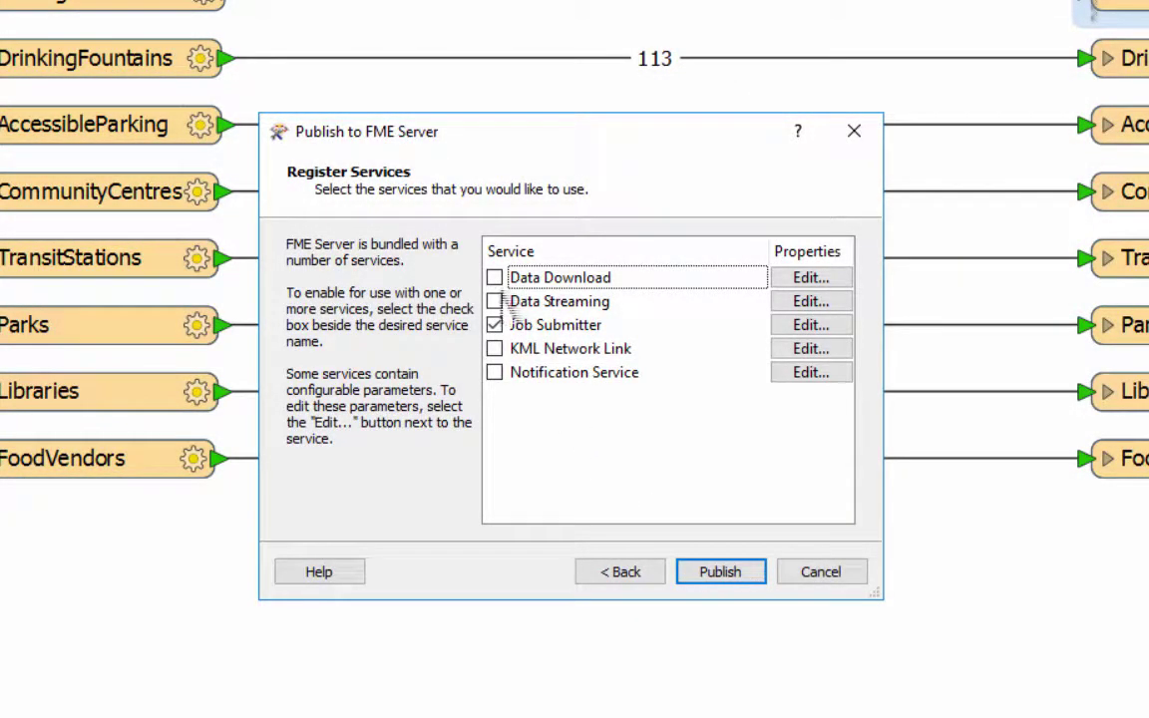
Enable the Data Download service and publish CommunityMapping.fmw to Server Tutorial
{"action": "left_click", "coordinate": [495, 277]}
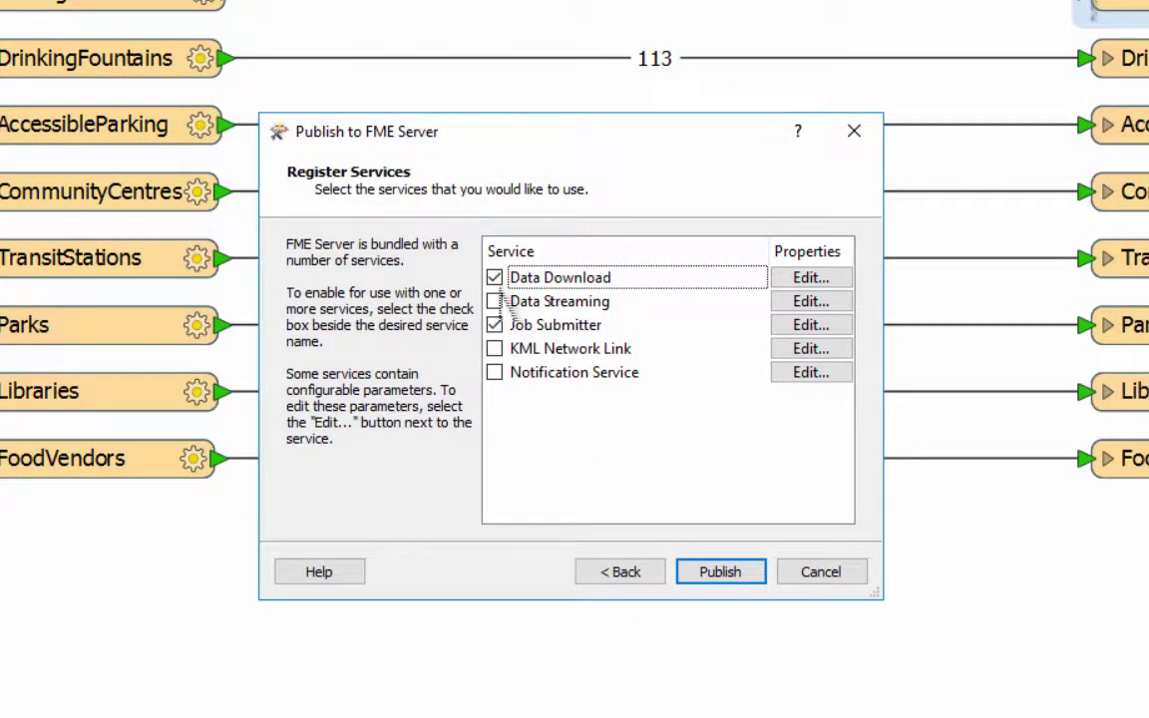
{"action": "left_click", "coordinate": [748, 583]}
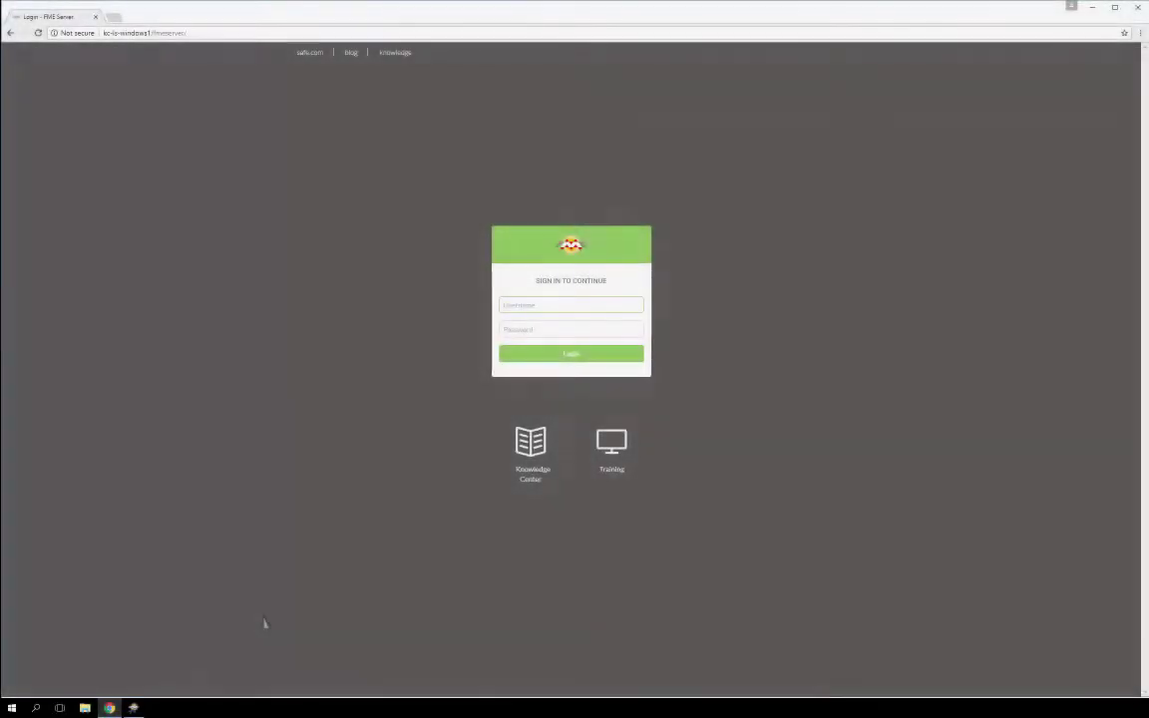
Sign in to FME Server with the account username and password, then go to Run Workspace
{"action": "type", "text": "author"}
{"action": "key", "text": "Tab"}
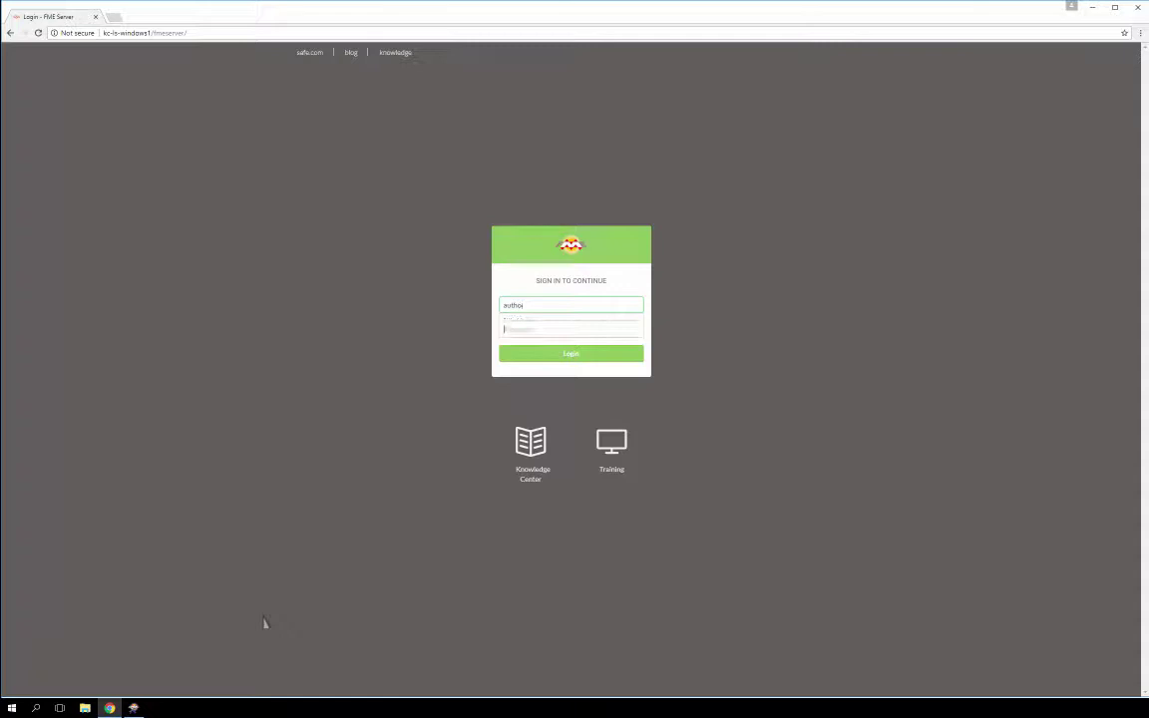
{"action": "type", "text": "aut"}
{"action": "key", "text": "Return"}
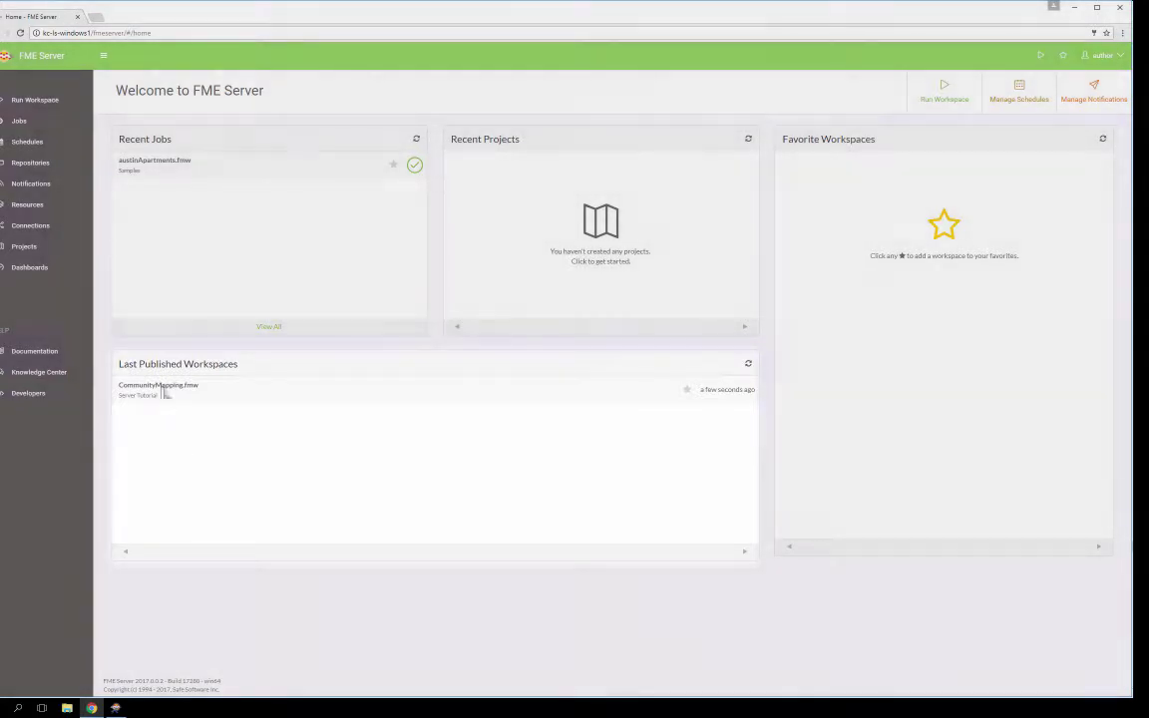
{"action": "left_click", "coordinate": [83, 116]}
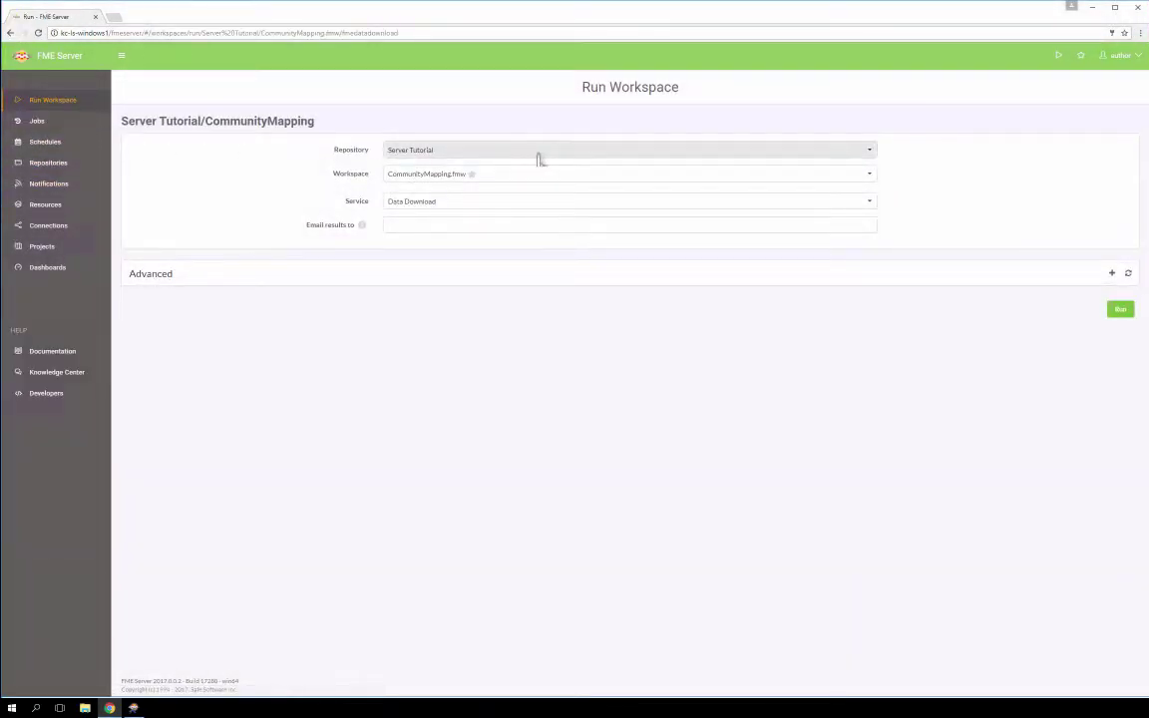
Run CommunityMapping from the Server Tutorial repository using the Data Download service
{"action": "left_click", "coordinate": [538, 154]}
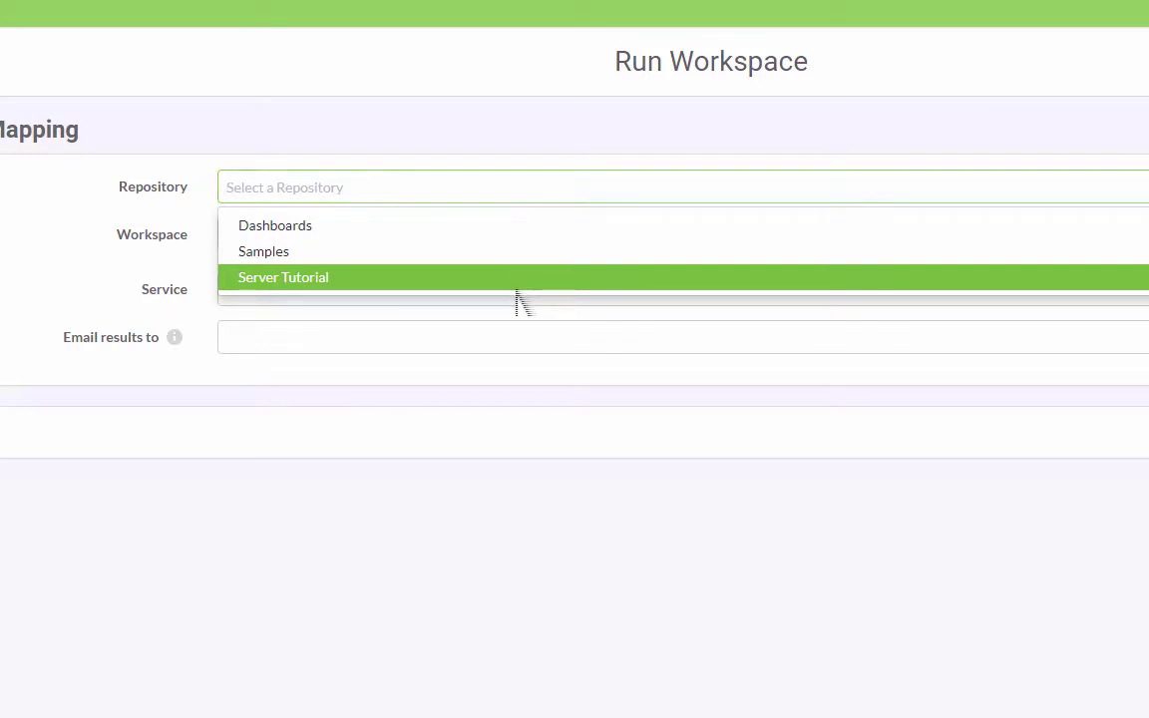
{"action": "left_click", "coordinate": [517, 288]}
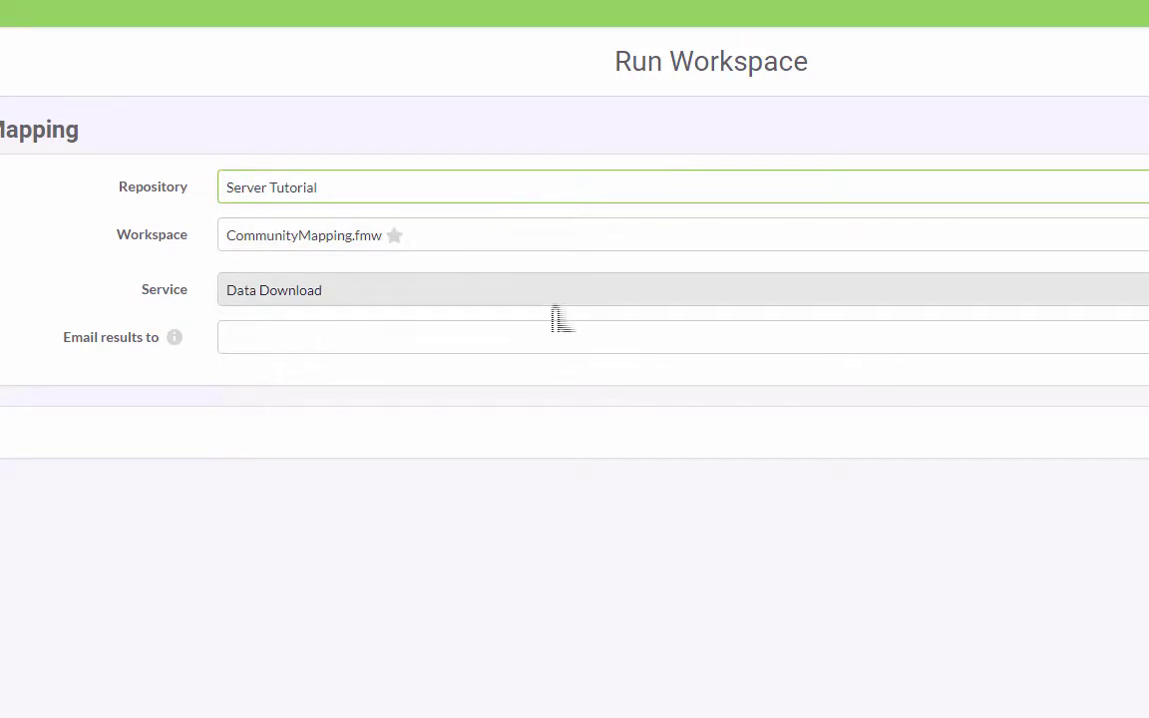
{"action": "left_click", "coordinate": [556, 297]}
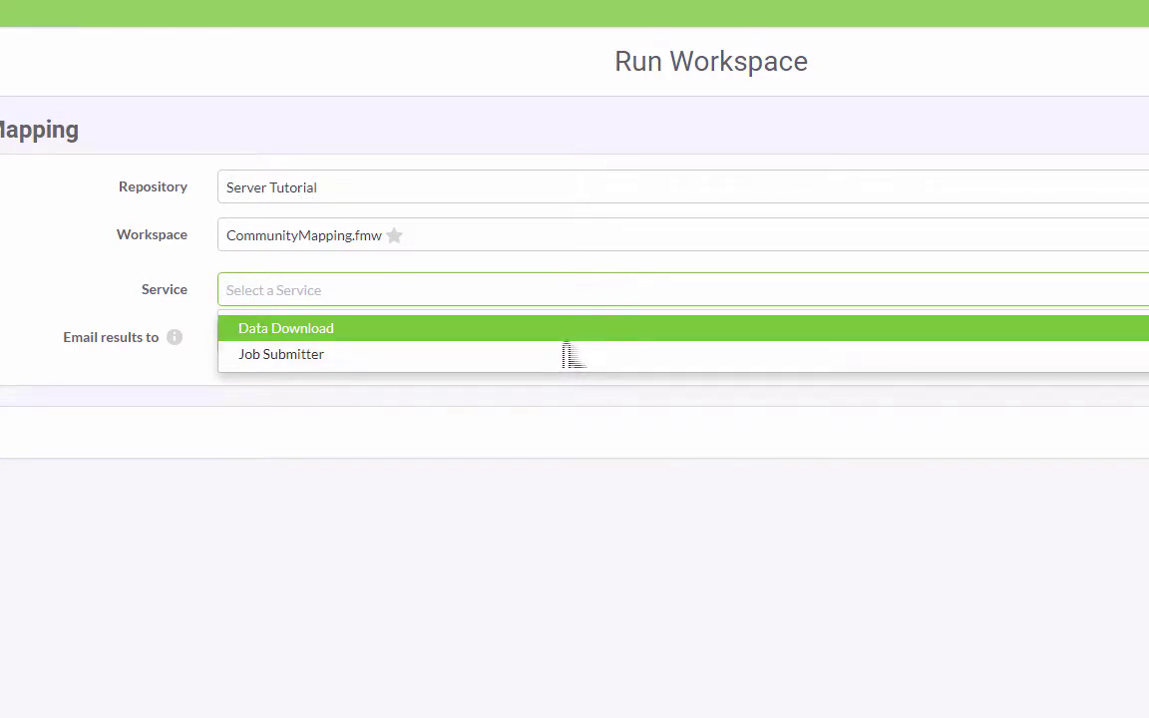
{"action": "left_click", "coordinate": [558, 222]}
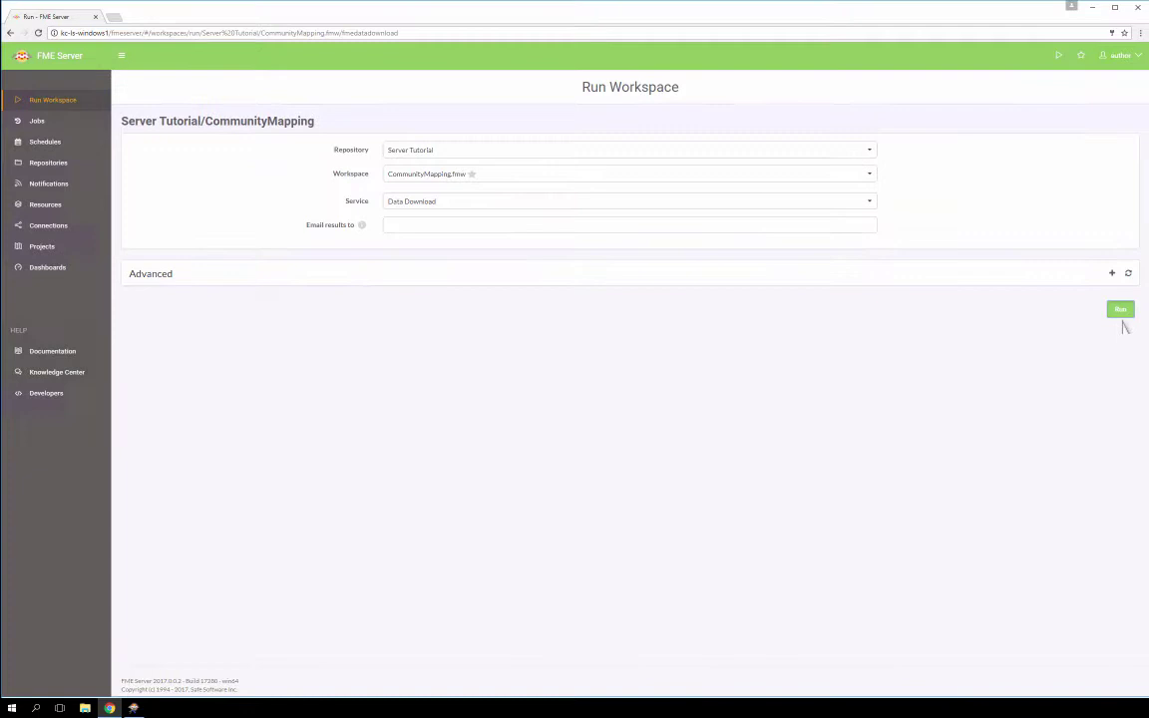
{"action": "left_click", "coordinate": [1123, 318]}
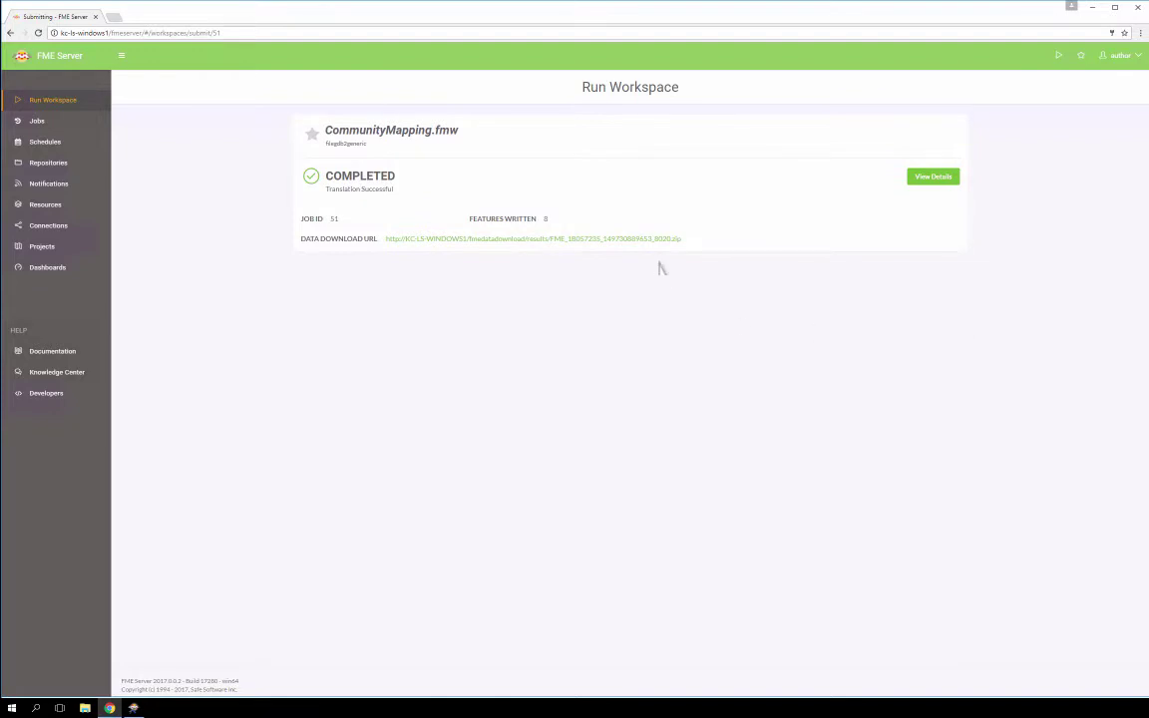
Download the completed job's result zip via the Data Download URL link
{"action": "left_click", "coordinate": [651, 245]}
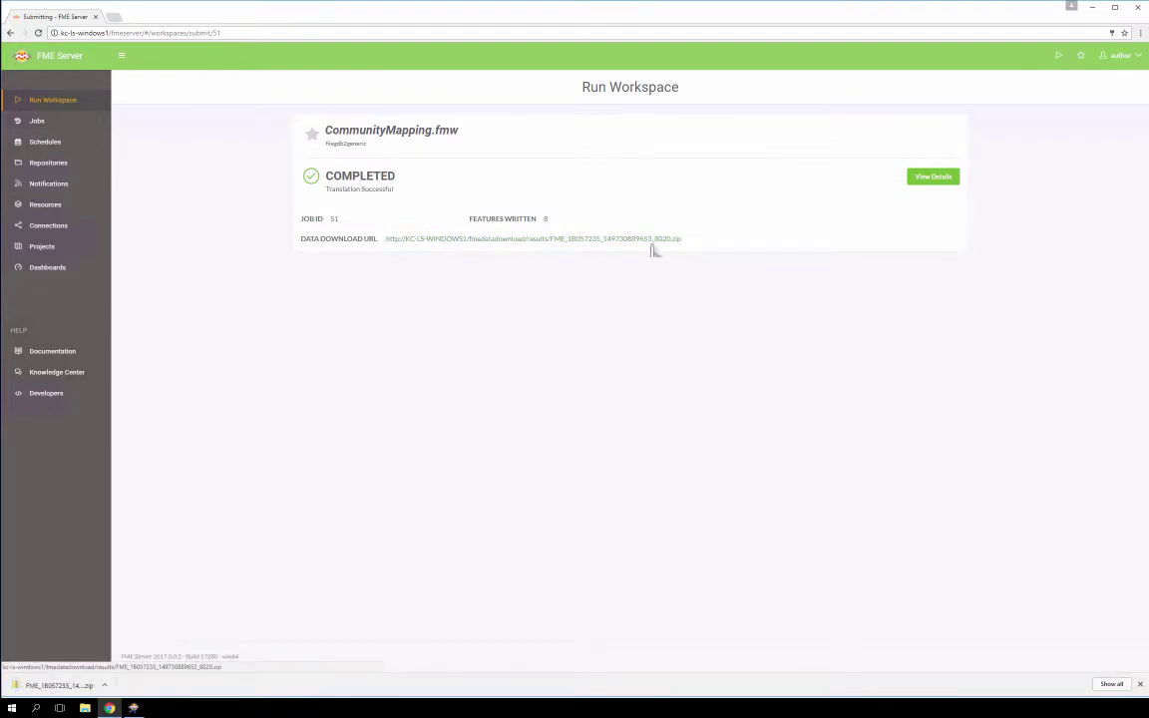
Open the downloaded zip's Output folder and scroll through its 32 shapefile component files
{"action": "left_click", "coordinate": [80, 685]}
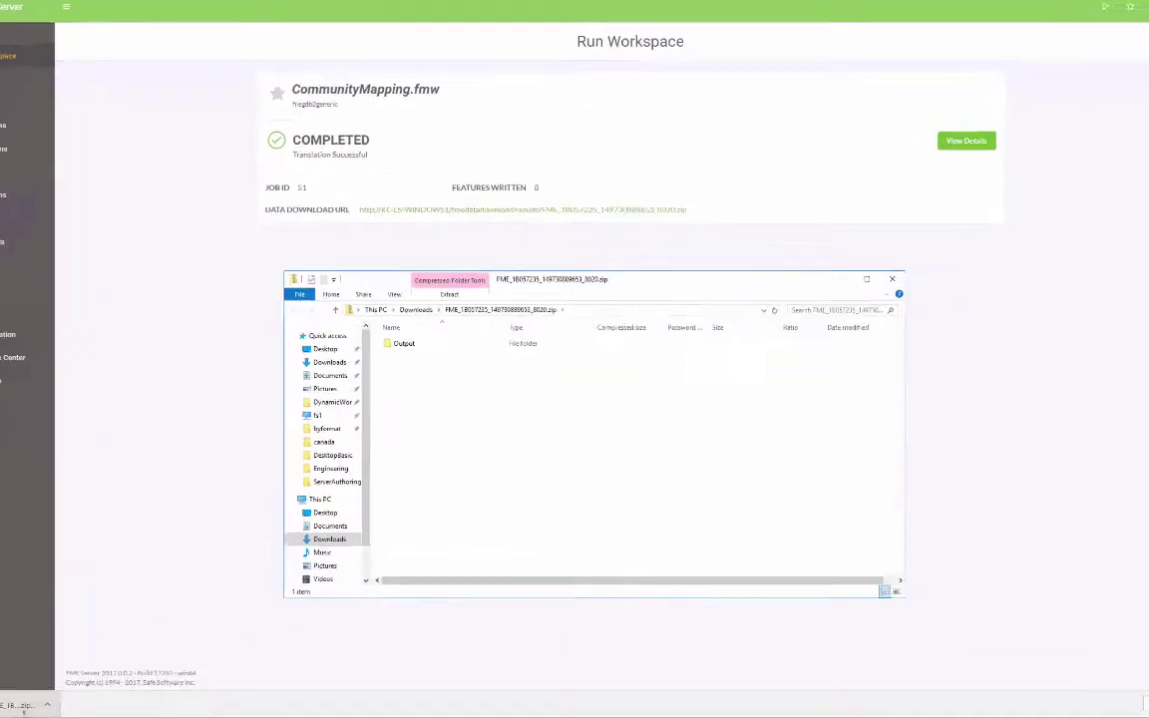
{"action": "double_click", "coordinate": [346, 222]}
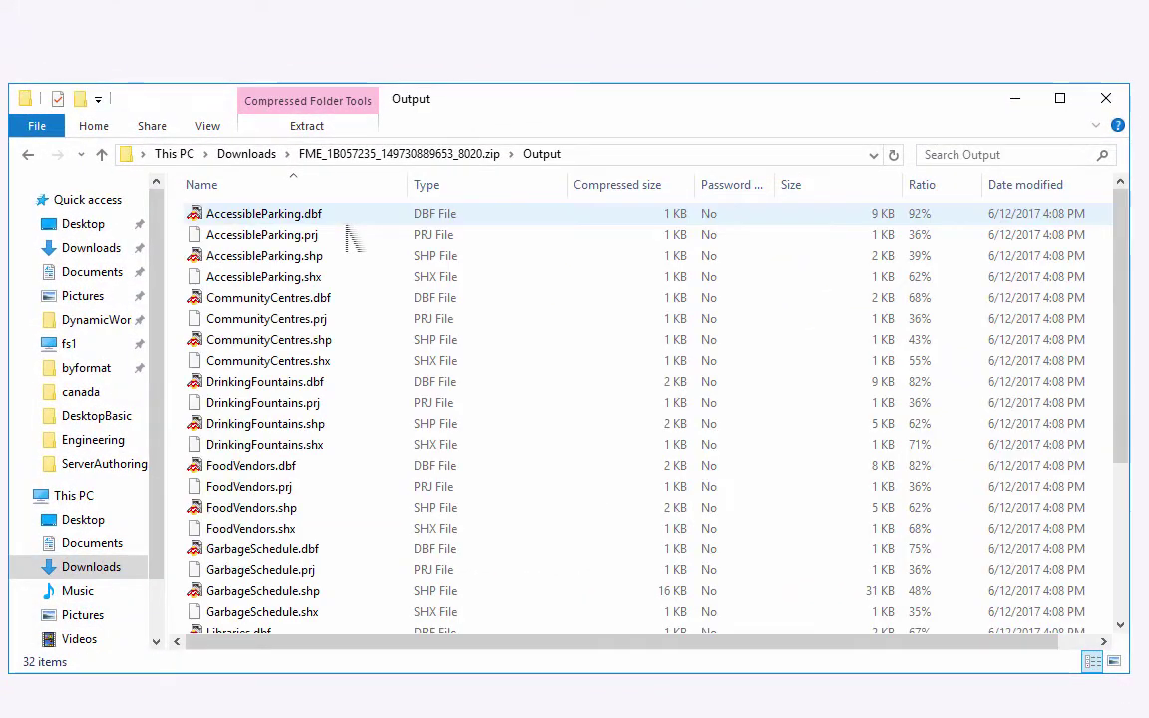
{"action": "scroll", "coordinate": [397, 284], "scroll_direction": "down", "scroll_amount": 2}
{"action": "scroll", "coordinate": [389, 339], "scroll_direction": "down", "scroll_amount": 1}
{"action": "scroll", "coordinate": [389, 414], "scroll_direction": "down", "scroll_amount": 1}
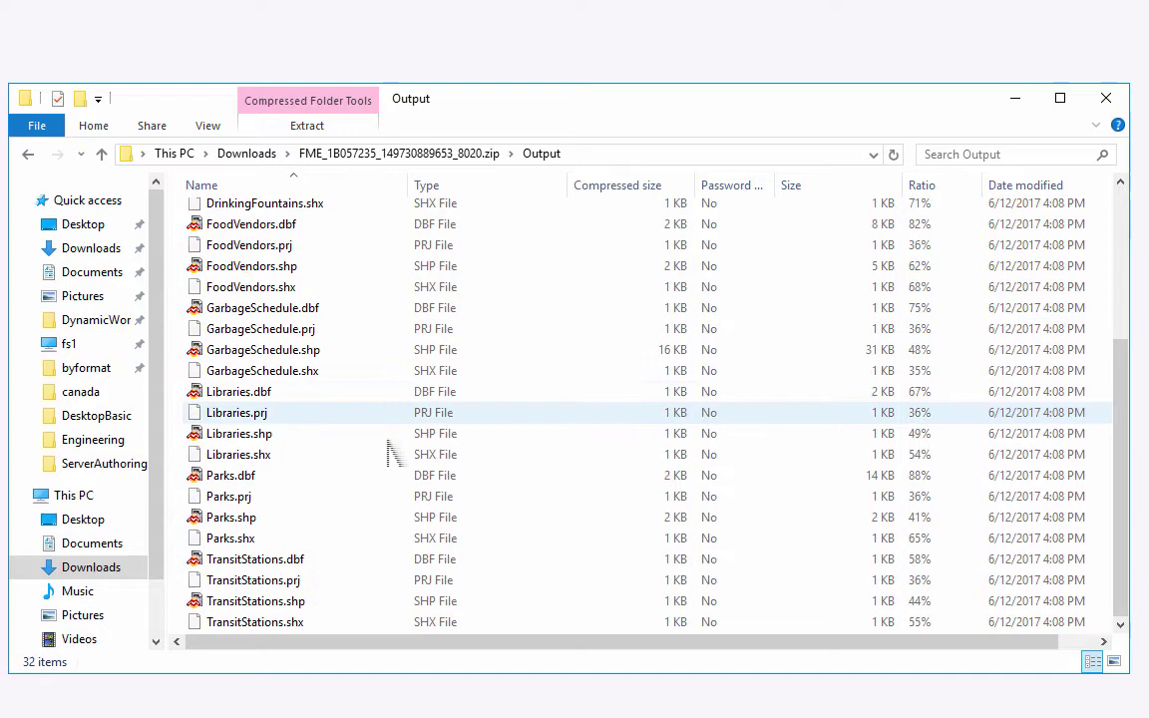